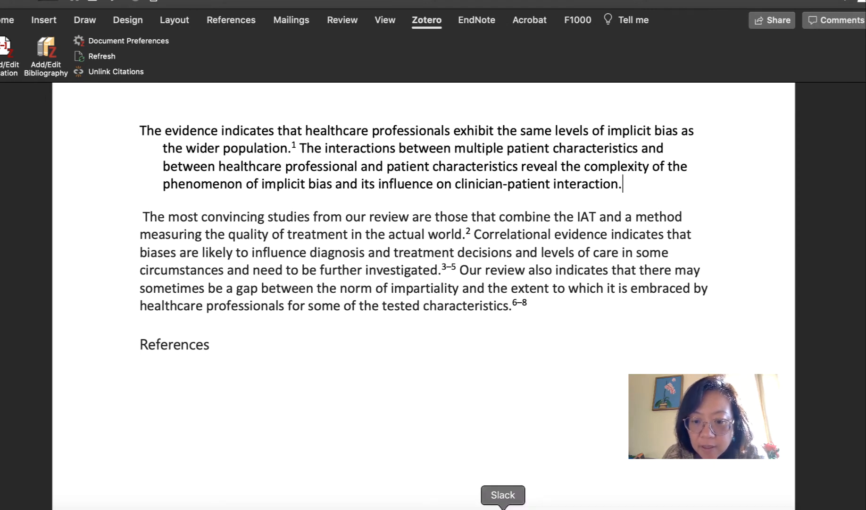
Quit Slack.
{"action": "right_click", "coordinate": [504, 499]}
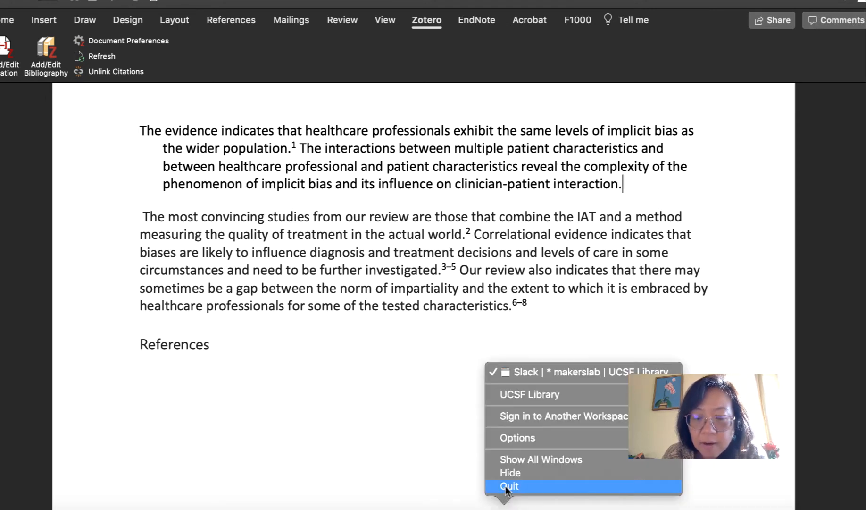
{"action": "left_click", "coordinate": [505, 485]}
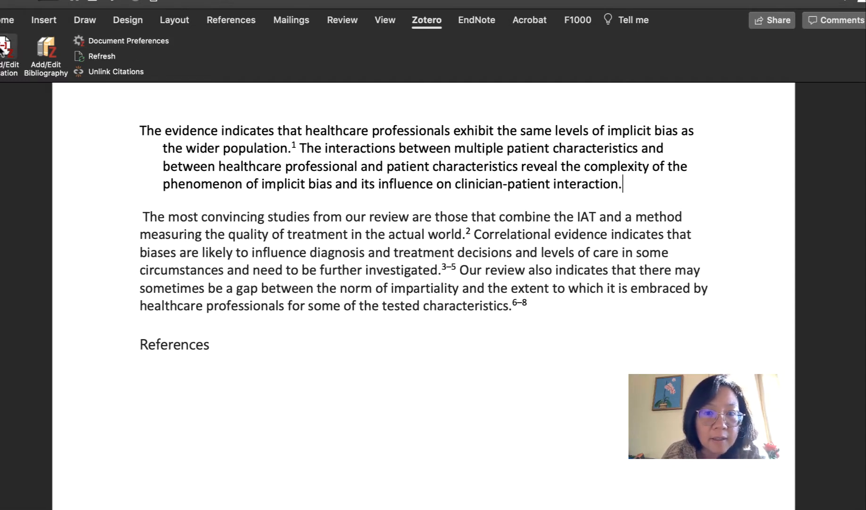
Insert a Zotero citation of "The five messages leaders must manage" after the first paragraph's last sentence.
{"action": "left_click", "coordinate": [6, 47]}
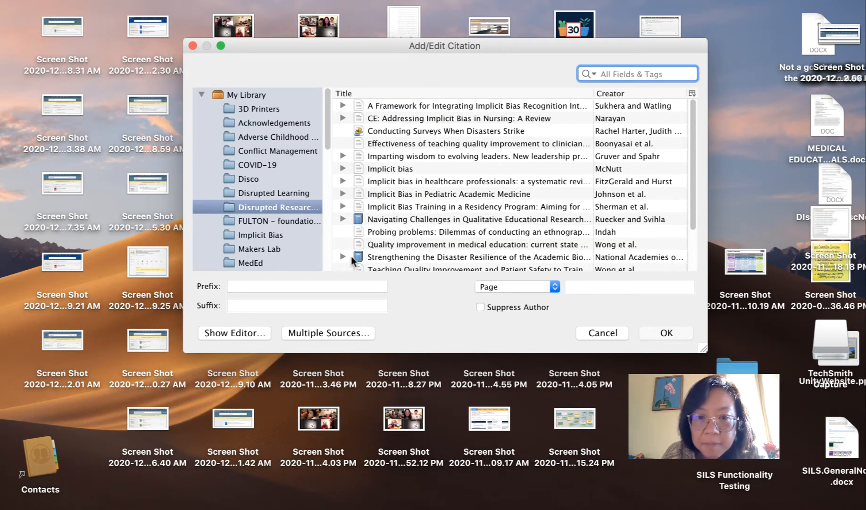
{"action": "scroll", "coordinate": [353, 252], "scroll_direction": "down", "scroll_amount": 3}
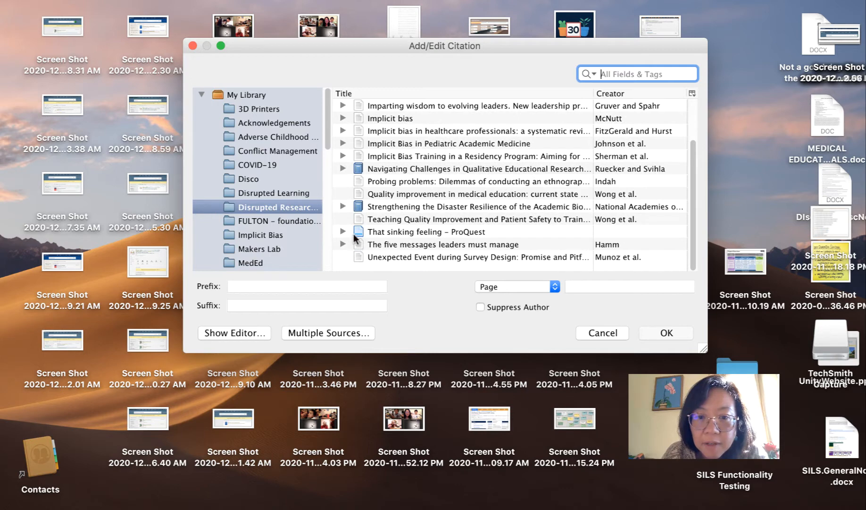
{"action": "left_click", "coordinate": [360, 243]}
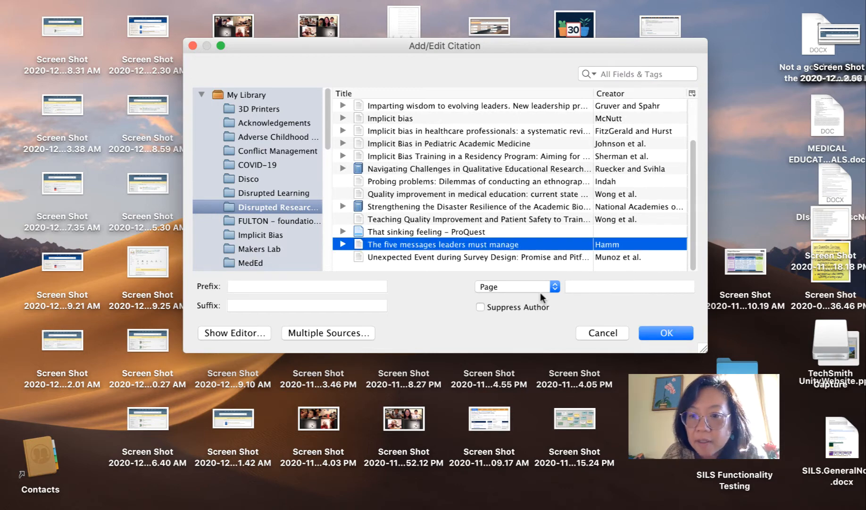
{"action": "left_click", "coordinate": [664, 333]}
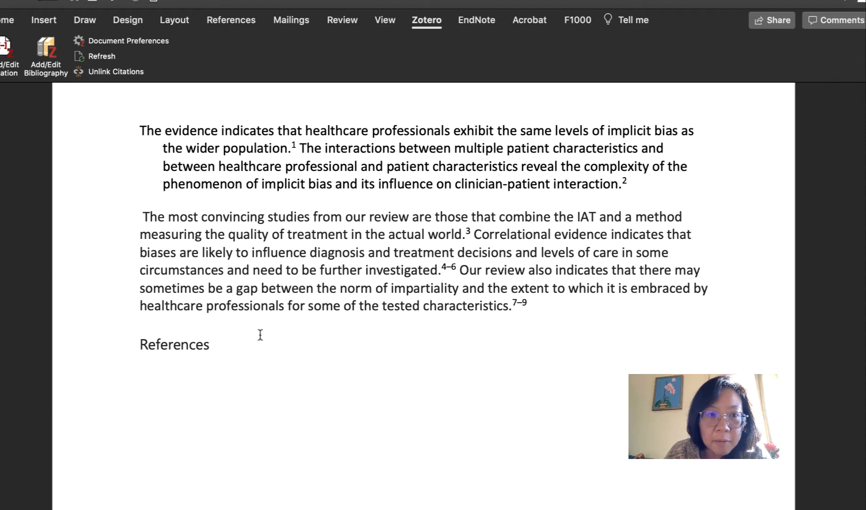
Insert the Zotero bibliography directly after the new citation in the first paragraph and review its entries.
{"action": "left_click", "coordinate": [45, 49]}
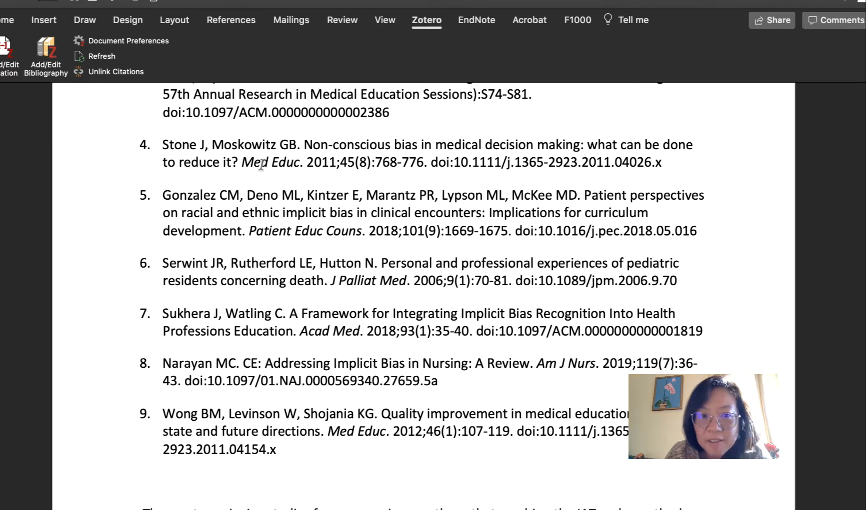
{"action": "scroll", "coordinate": [262, 164], "scroll_direction": "up", "scroll_amount": 3}
{"action": "scroll", "coordinate": [263, 164], "scroll_direction": "up", "scroll_amount": 6}
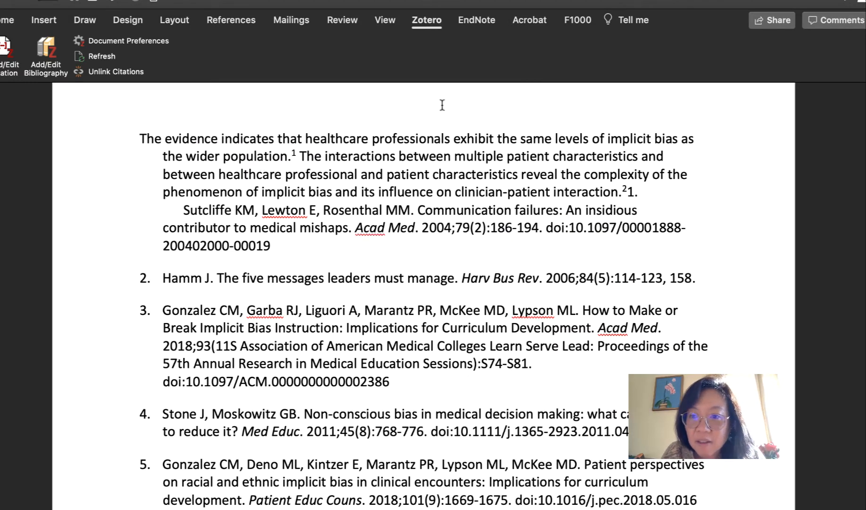
{"action": "scroll", "coordinate": [627, 191], "scroll_direction": "down", "scroll_amount": 10}
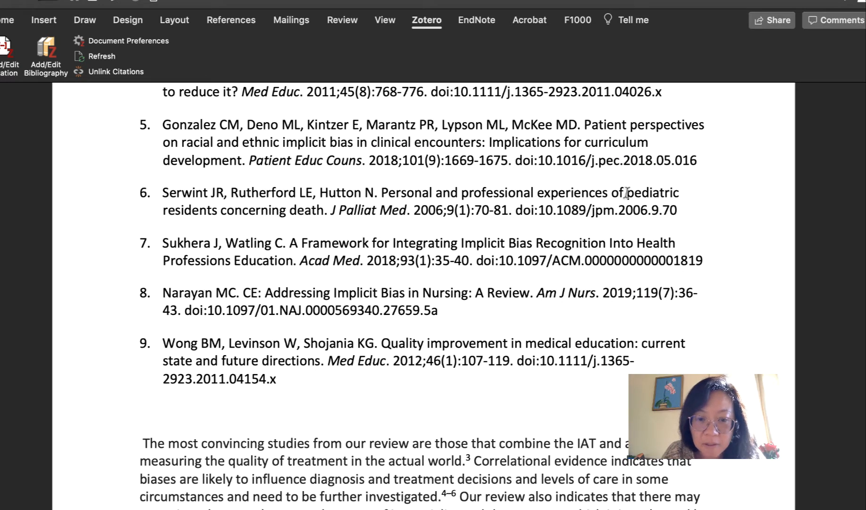
Move the whole bibliography from the end of the first paragraph to a new line below the References heading.
{"action": "left_click", "coordinate": [369, 388]}
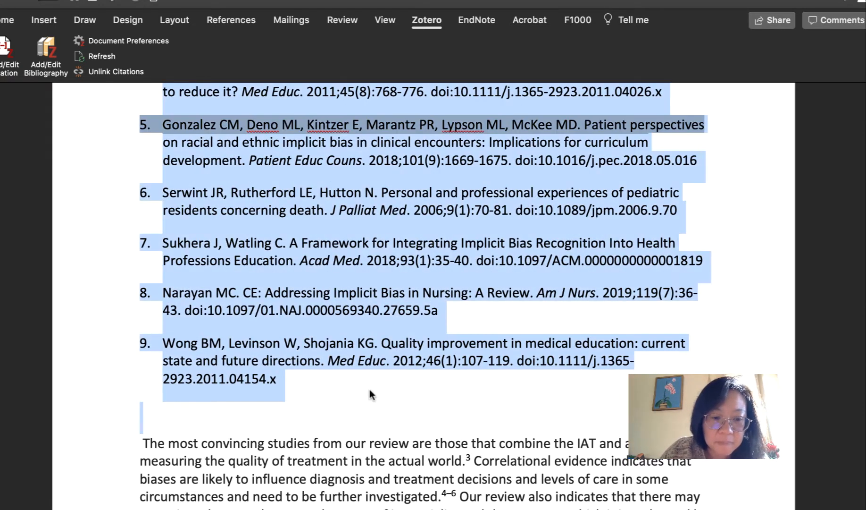
{"action": "key", "text": "BackSpace"}
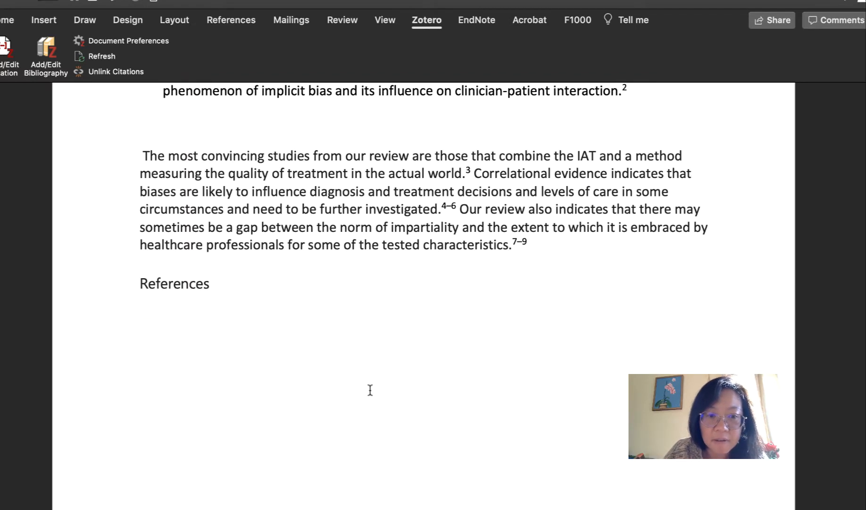
{"action": "key", "text": "Return"}
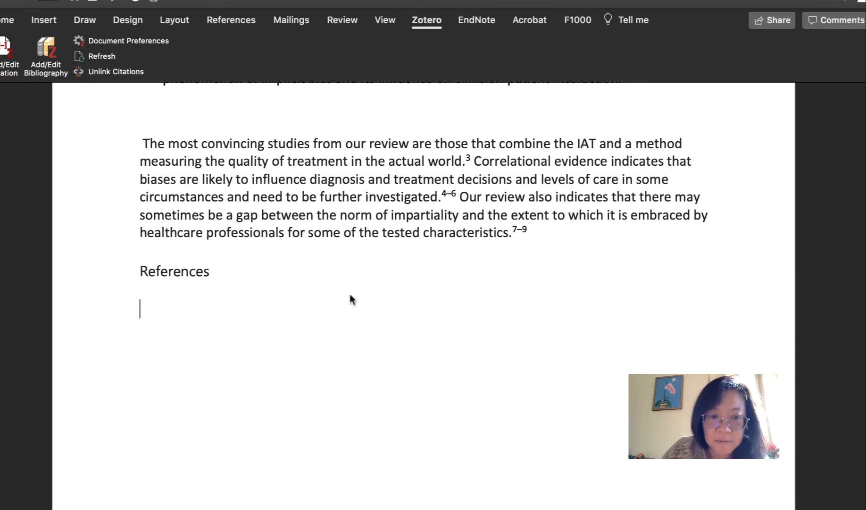
{"action": "key", "text": "super+v"}
Delete citation 1 after "the wider population." in the first paragraph.
{"action": "scroll", "coordinate": [350, 294], "scroll_direction": "up", "scroll_amount": 5}
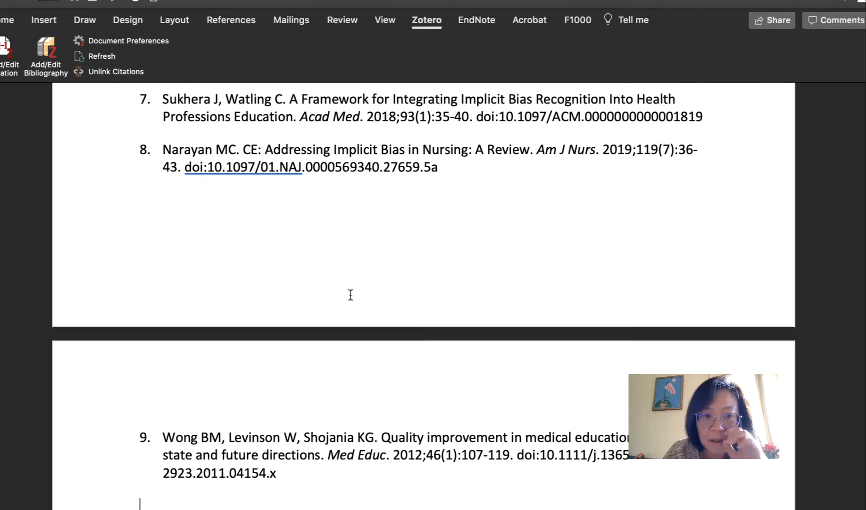
{"action": "scroll", "coordinate": [350, 295], "scroll_direction": "up", "scroll_amount": 10}
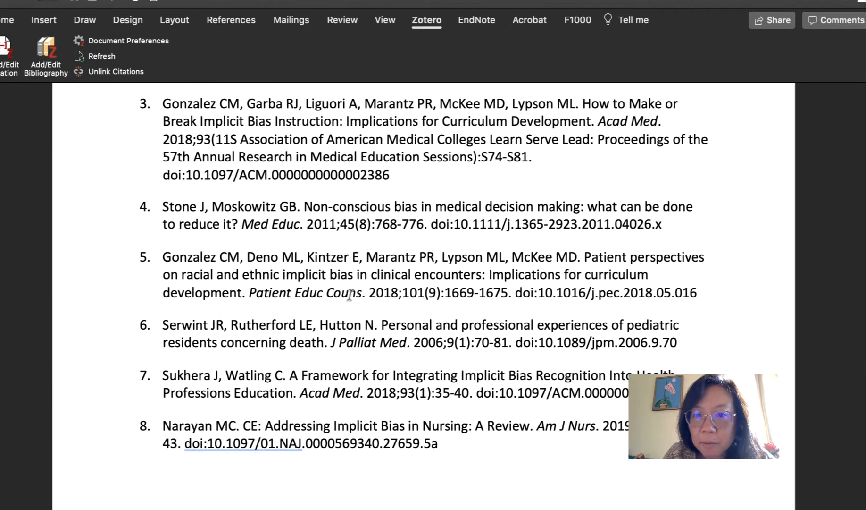
{"action": "scroll", "coordinate": [350, 294], "scroll_direction": "up", "scroll_amount": 4}
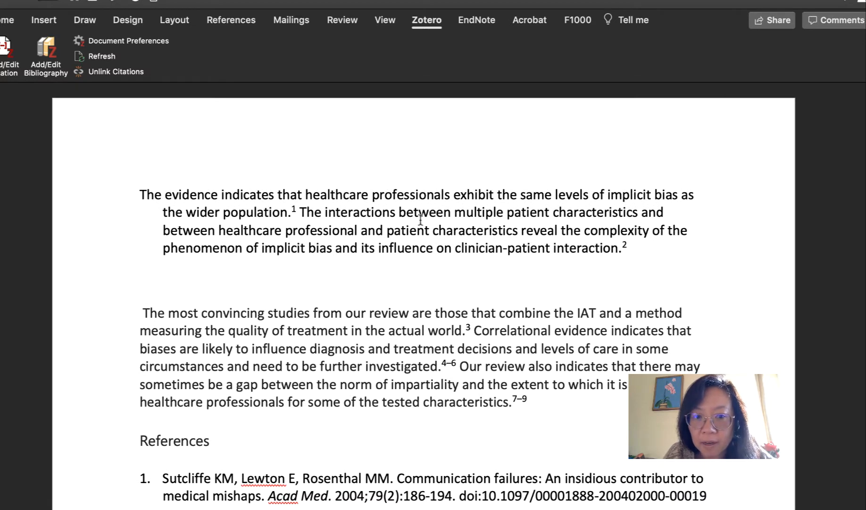
{"action": "left_click", "coordinate": [295, 210]}
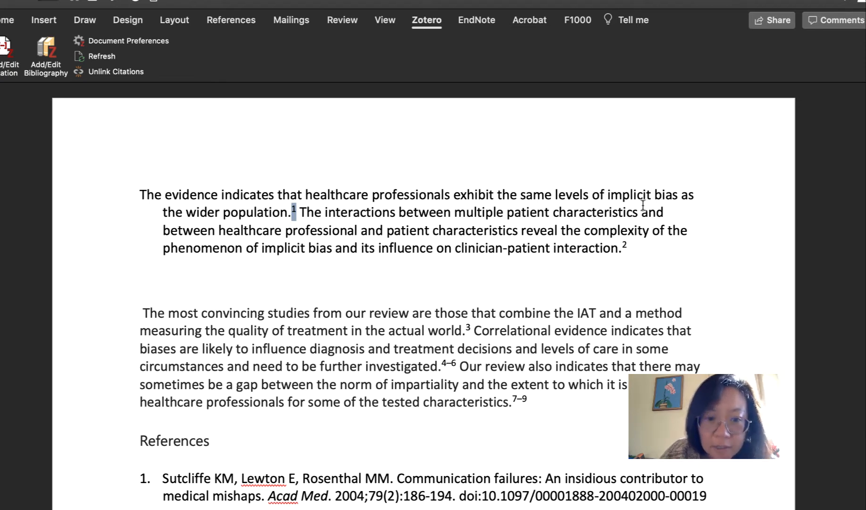
{"action": "key", "text": "BackSpace"}
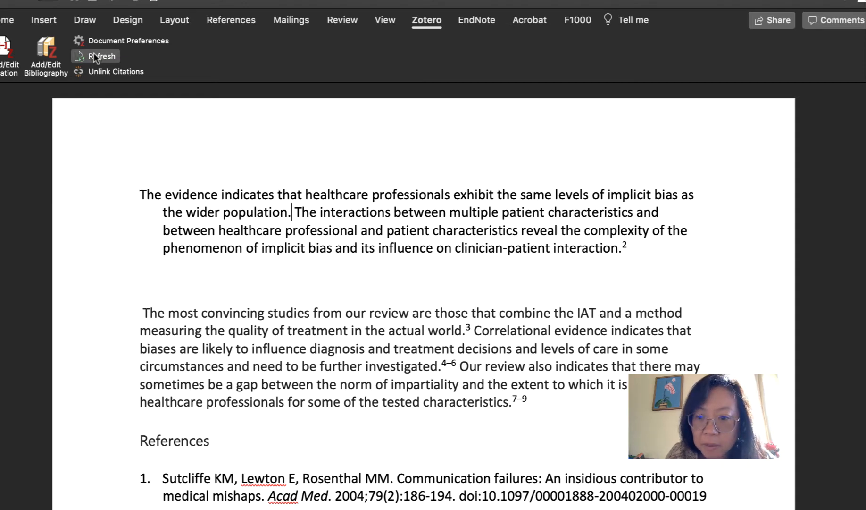
Refresh the Zotero citations and bibliography so the numbering reflects the deleted citation.
{"action": "key", "text": "ctrl+Left"}
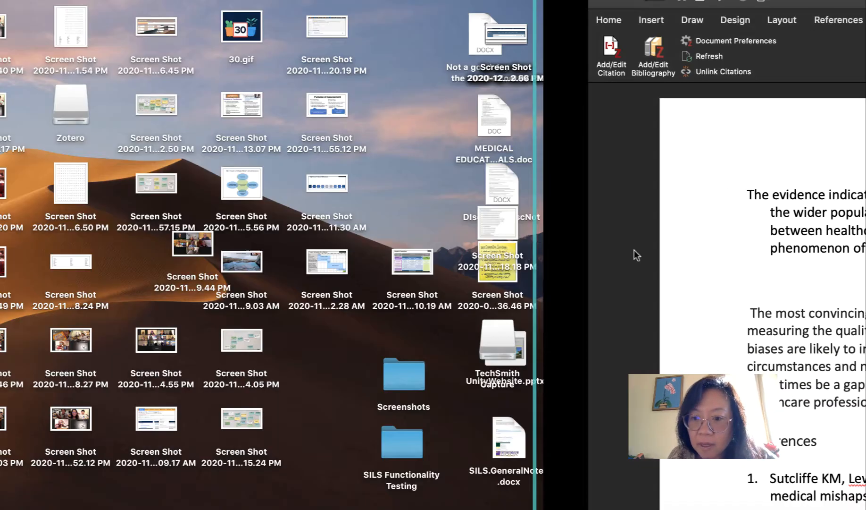
{"action": "key", "text": "ctrl+Right"}
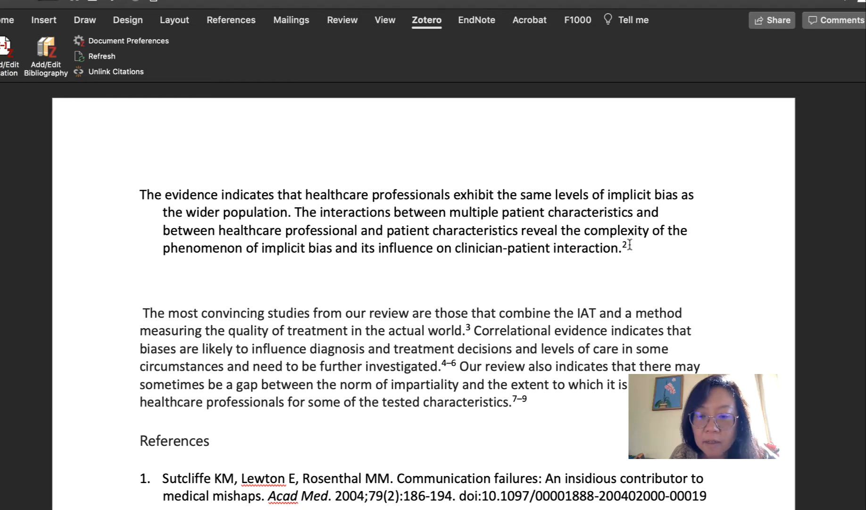
{"action": "scroll", "coordinate": [629, 244], "scroll_direction": "down", "scroll_amount": 15}
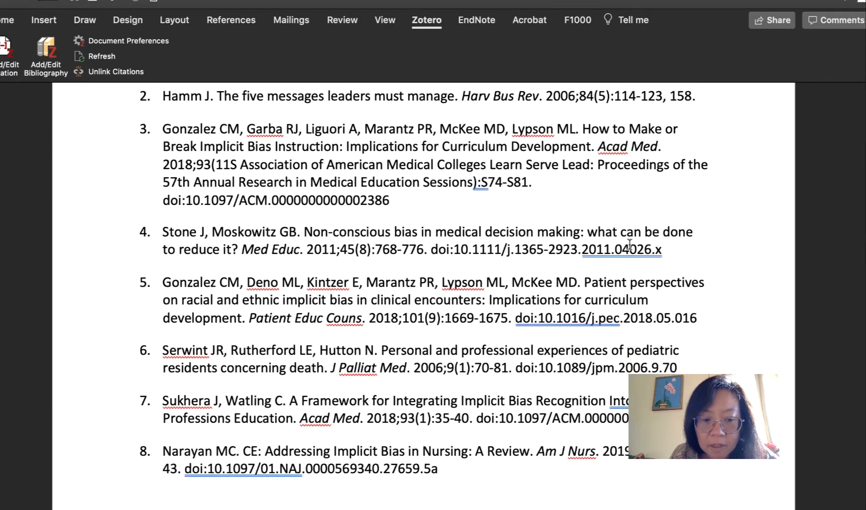
{"action": "scroll", "coordinate": [630, 244], "scroll_direction": "down", "scroll_amount": 10}
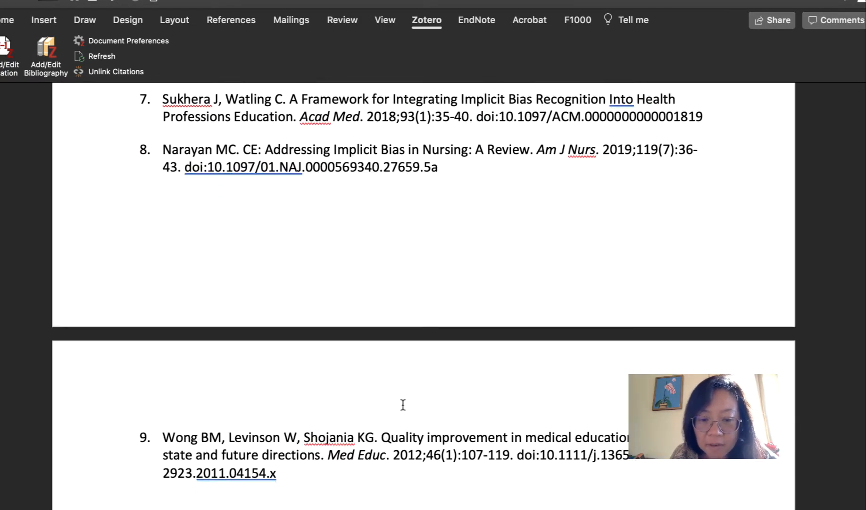
{"action": "scroll", "coordinate": [462, 340], "scroll_direction": "up", "scroll_amount": 15}
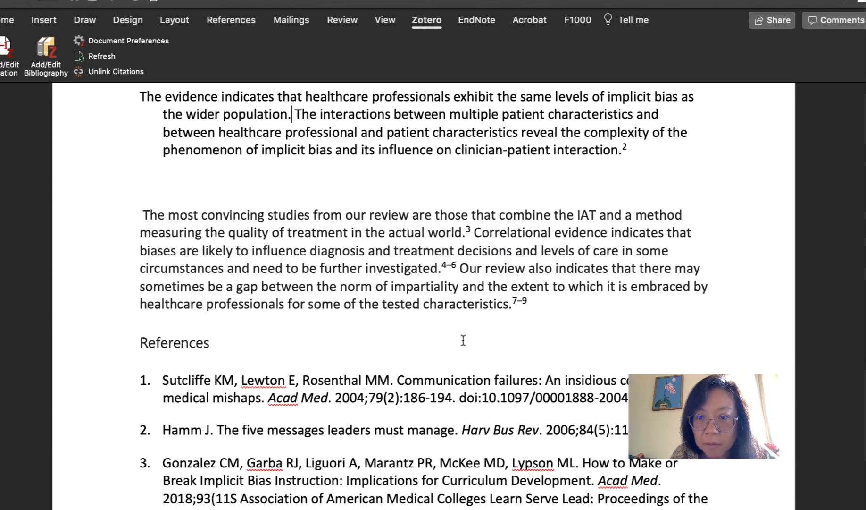
{"action": "scroll", "coordinate": [463, 340], "scroll_direction": "up", "scroll_amount": 5}
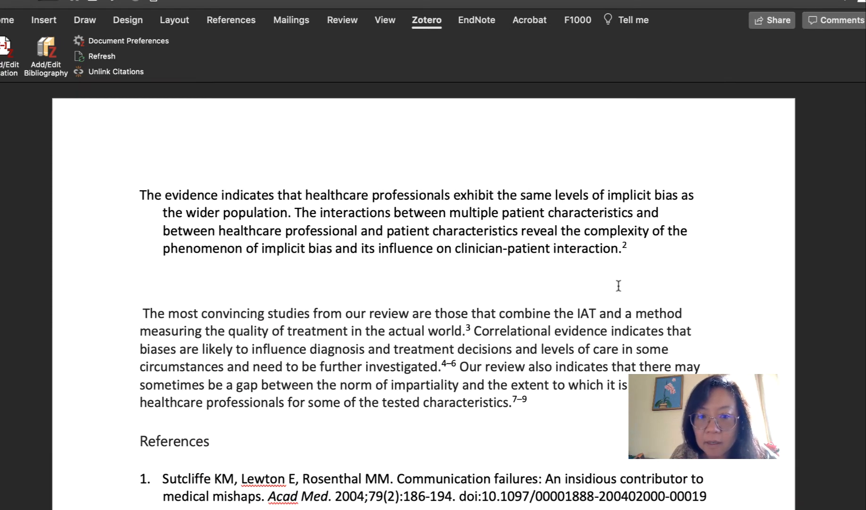
{"action": "left_click", "coordinate": [81, 57]}
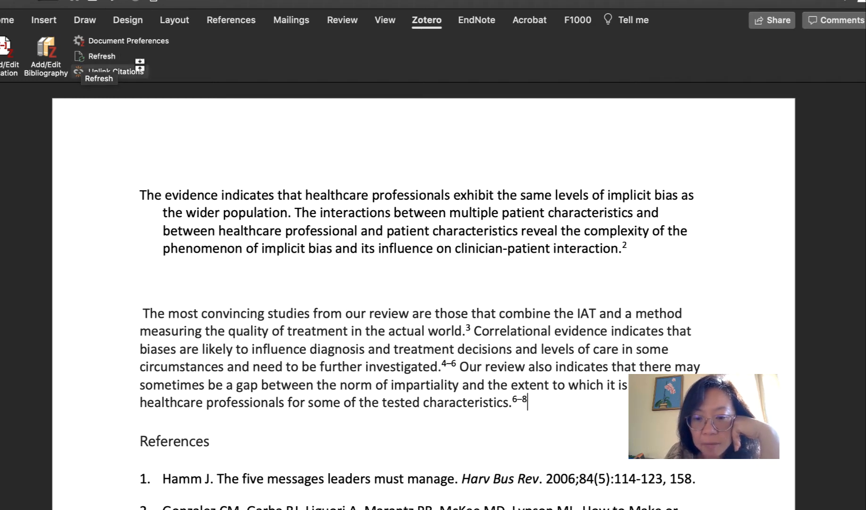
Undo the recent citation number updates in the text after comparing them with the refreshed reference list.
{"action": "scroll", "coordinate": [375, 208], "scroll_direction": "down", "scroll_amount": 4}
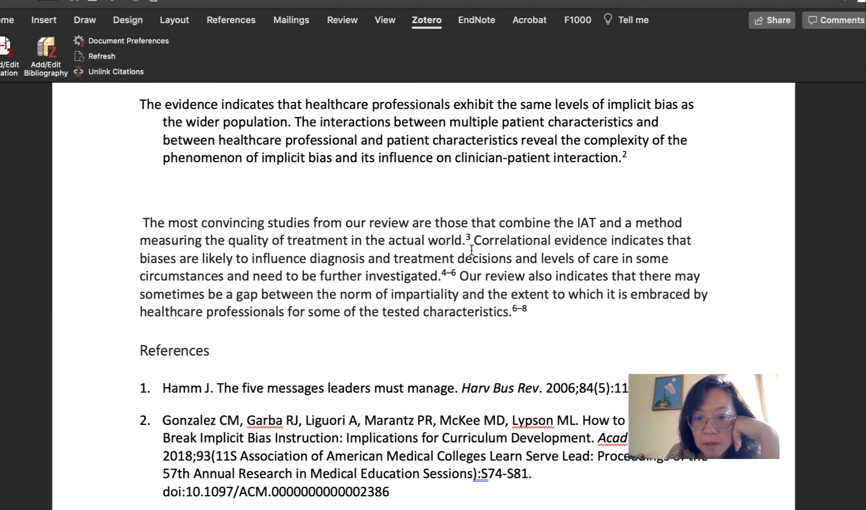
{"action": "scroll", "coordinate": [468, 245], "scroll_direction": "down", "scroll_amount": 6}
{"action": "scroll", "coordinate": [472, 249], "scroll_direction": "down", "scroll_amount": 20}
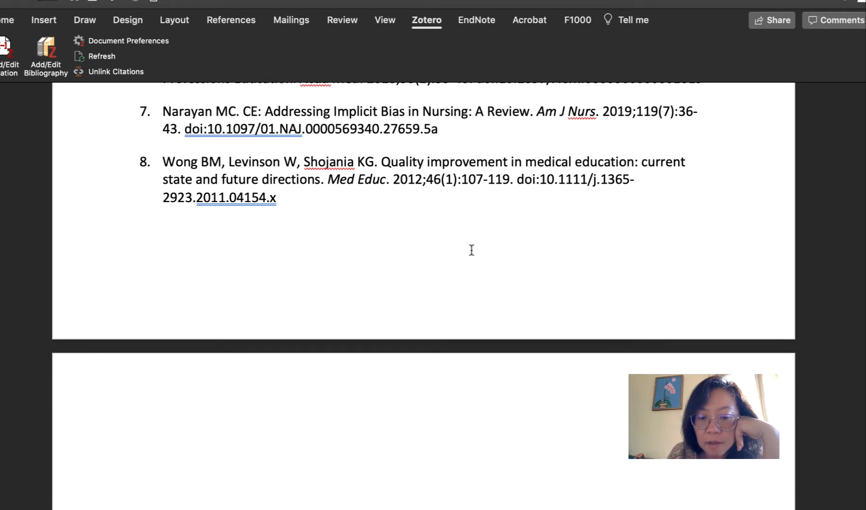
{"action": "scroll", "coordinate": [471, 249], "scroll_direction": "up", "scroll_amount": 8}
{"action": "scroll", "coordinate": [472, 249], "scroll_direction": "up", "scroll_amount": 14}
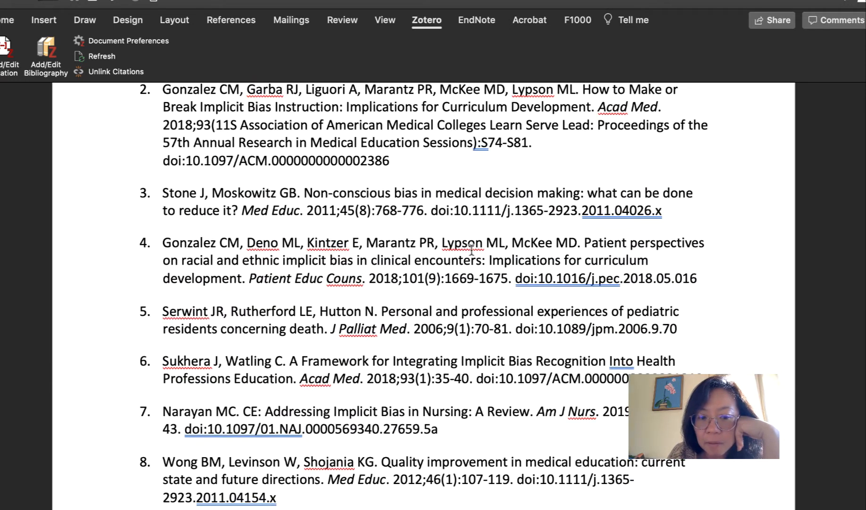
{"action": "scroll", "coordinate": [472, 249], "scroll_direction": "up", "scroll_amount": 8}
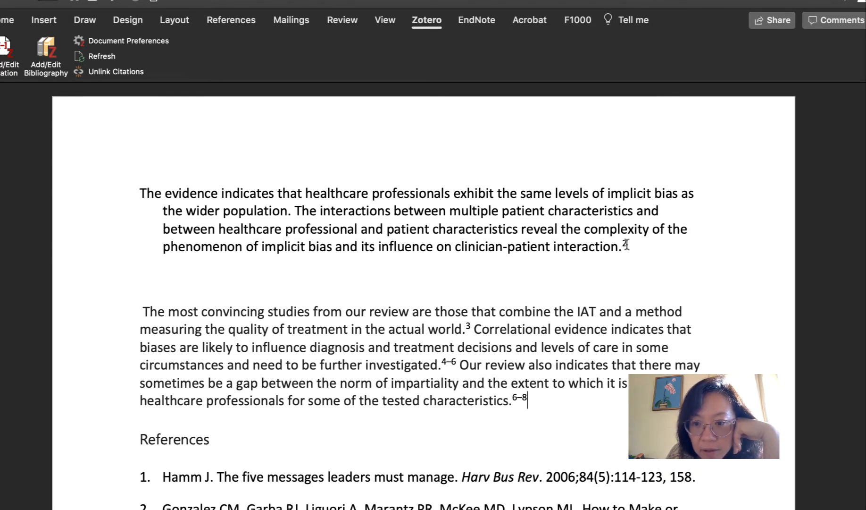
{"action": "key", "text": "super+z"}
{"action": "key", "text": "super+z"}
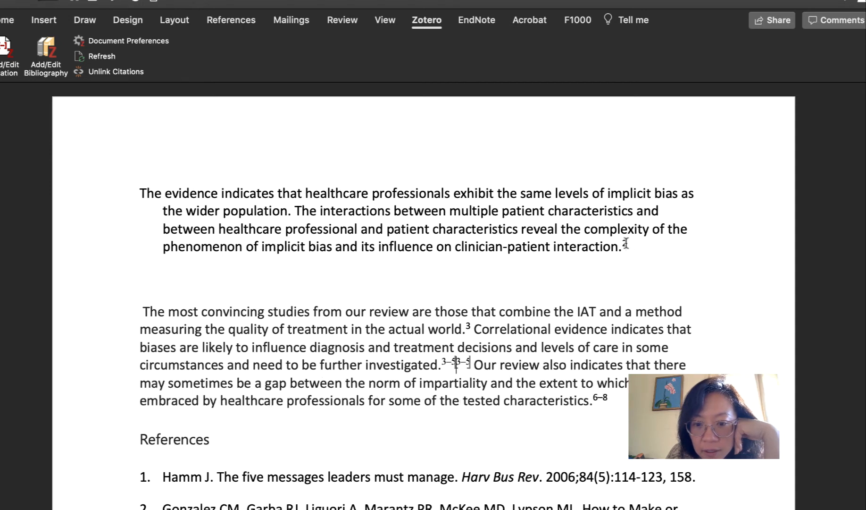
{"action": "key", "text": "super+z"}
{"action": "key", "text": "super+z"}
{"action": "key", "text": "super+z"}
{"action": "key", "text": "super+z"}
{"action": "key", "text": "super+z"}
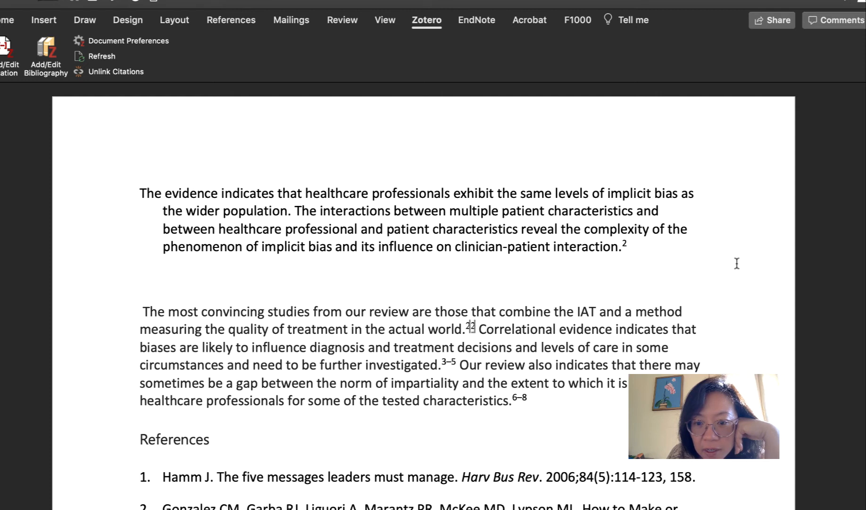
{"action": "key", "text": "super+z"}
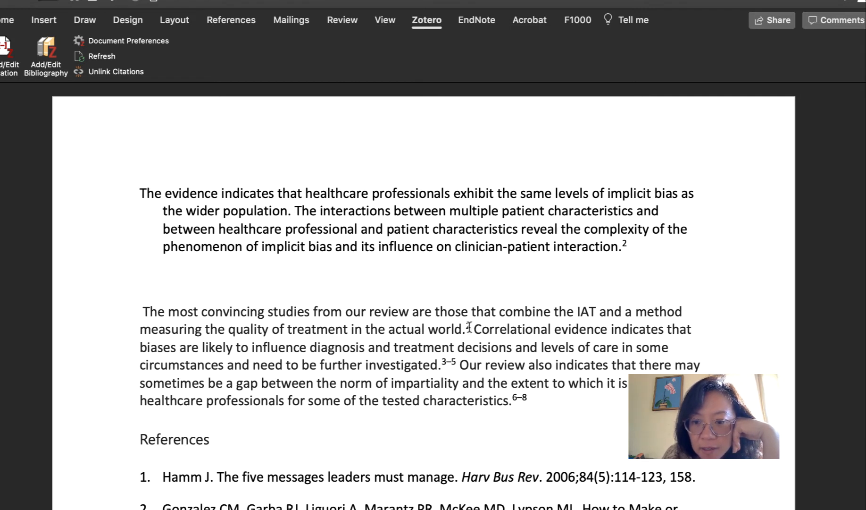
Refresh the Zotero citations again, decline disabling automatic citation updates, and check the numbering against the reference list.
{"action": "left_click", "coordinate": [627, 247]}
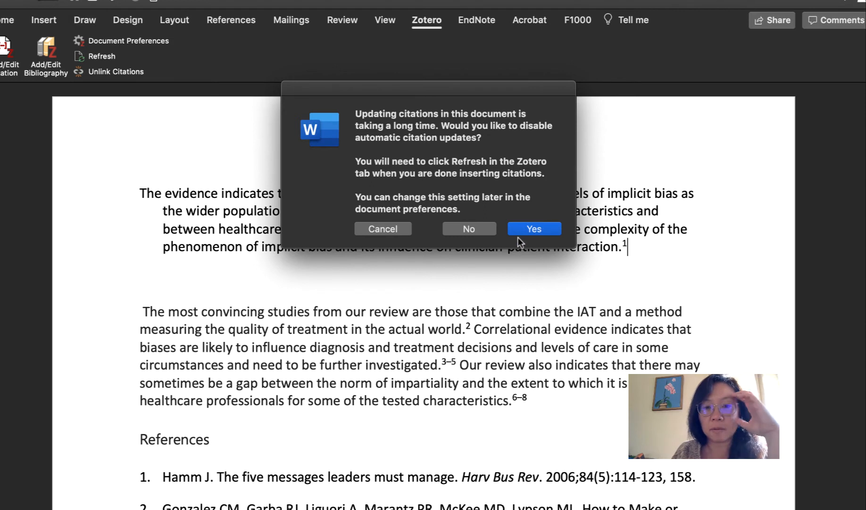
{"action": "left_click", "coordinate": [481, 230]}
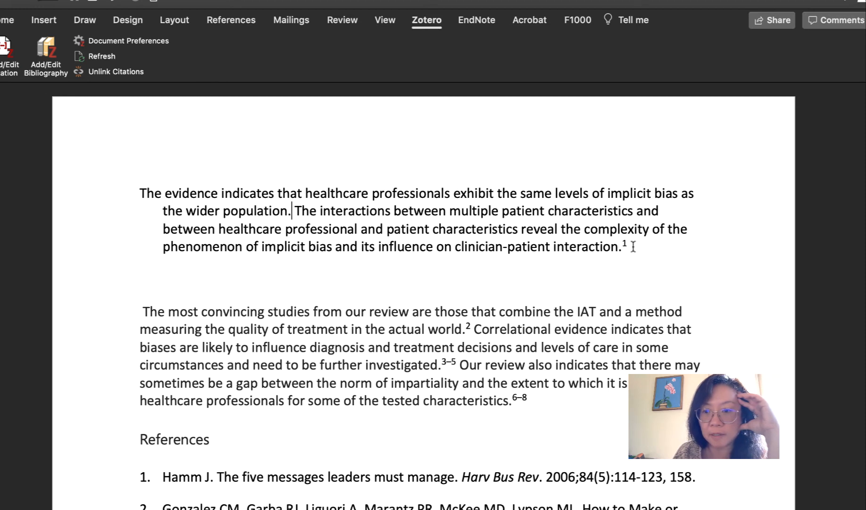
{"action": "scroll", "coordinate": [632, 245], "scroll_direction": "down", "scroll_amount": 2}
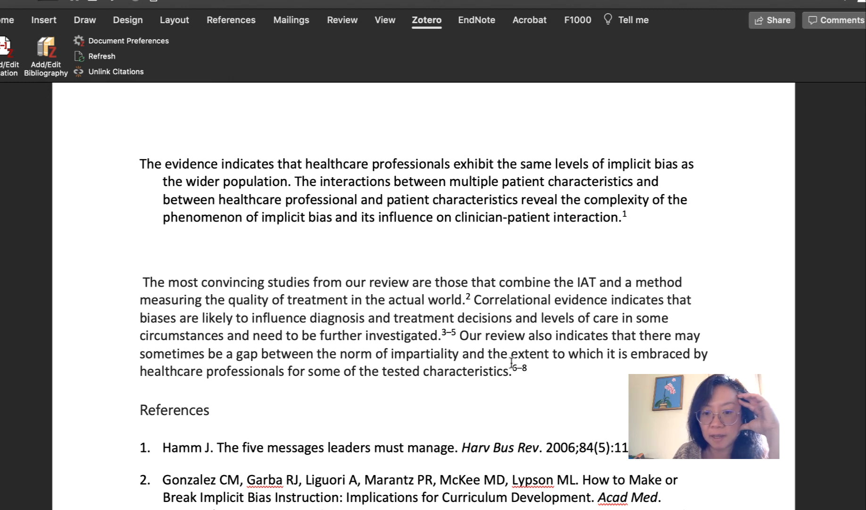
{"action": "scroll", "coordinate": [535, 375], "scroll_direction": "down", "scroll_amount": 2}
{"action": "scroll", "coordinate": [534, 375], "scroll_direction": "down", "scroll_amount": 10}
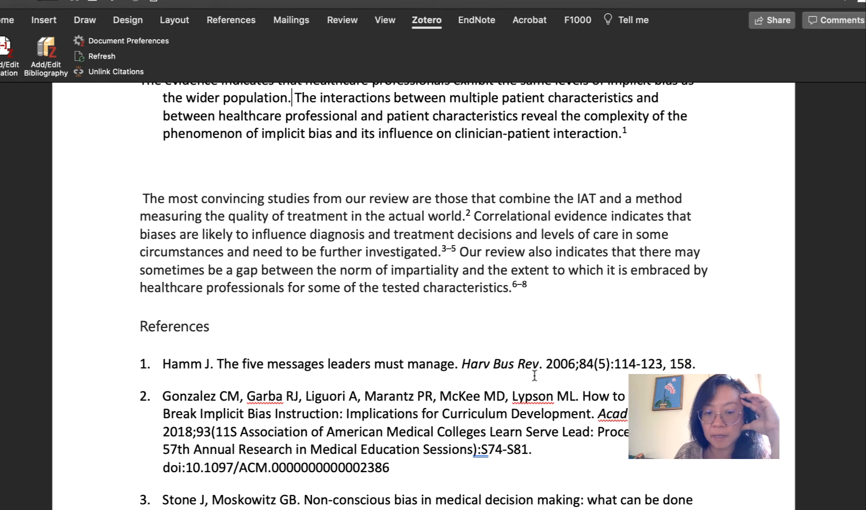
Review the whole list under References and select the citation after "clinician-patient interaction." in the first paragraph.
{"action": "scroll", "coordinate": [535, 375], "scroll_direction": "down", "scroll_amount": 13}
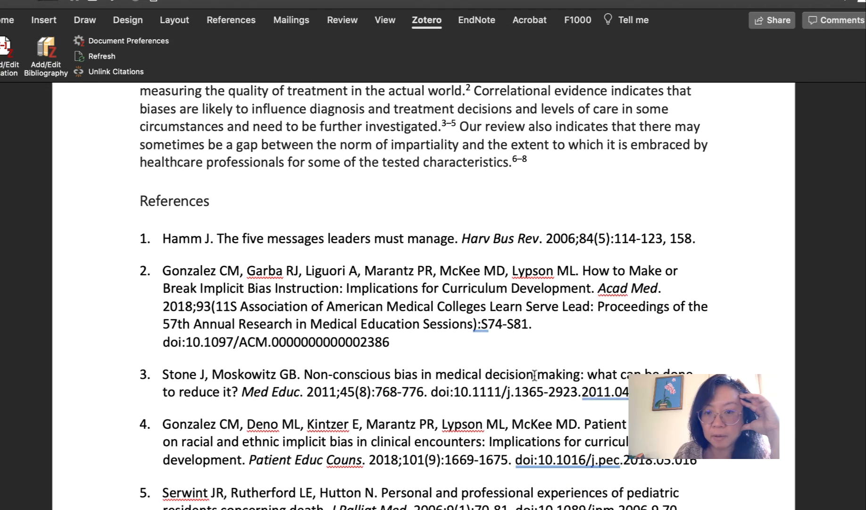
{"action": "scroll", "coordinate": [535, 375], "scroll_direction": "down", "scroll_amount": 18}
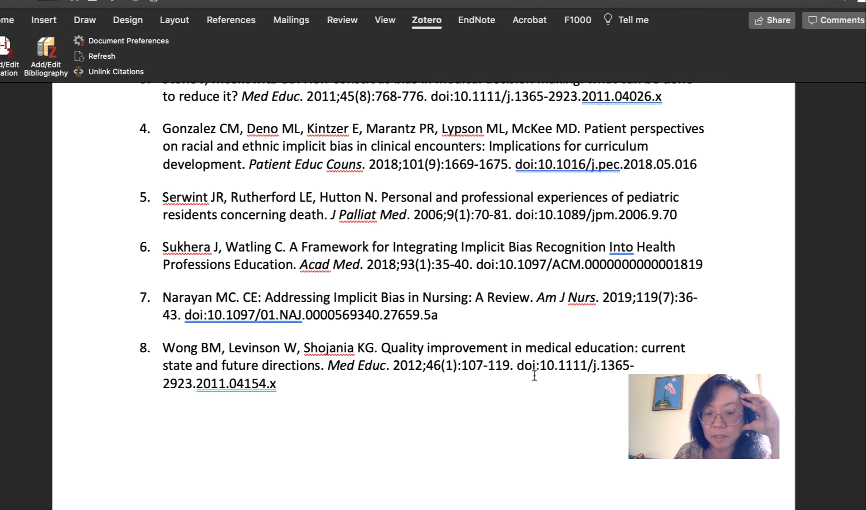
{"action": "scroll", "coordinate": [535, 375], "scroll_direction": "down", "scroll_amount": 8}
{"action": "scroll", "coordinate": [534, 375], "scroll_direction": "up", "scroll_amount": 20}
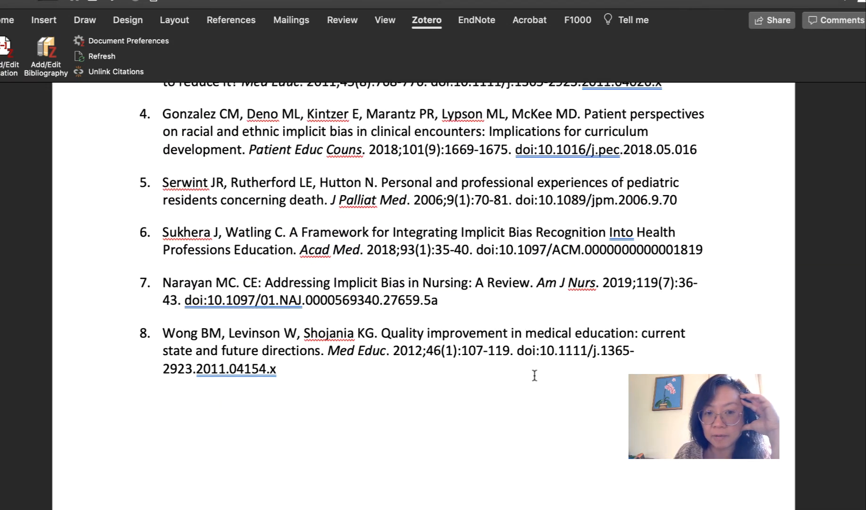
{"action": "scroll", "coordinate": [534, 375], "scroll_direction": "up", "scroll_amount": 9}
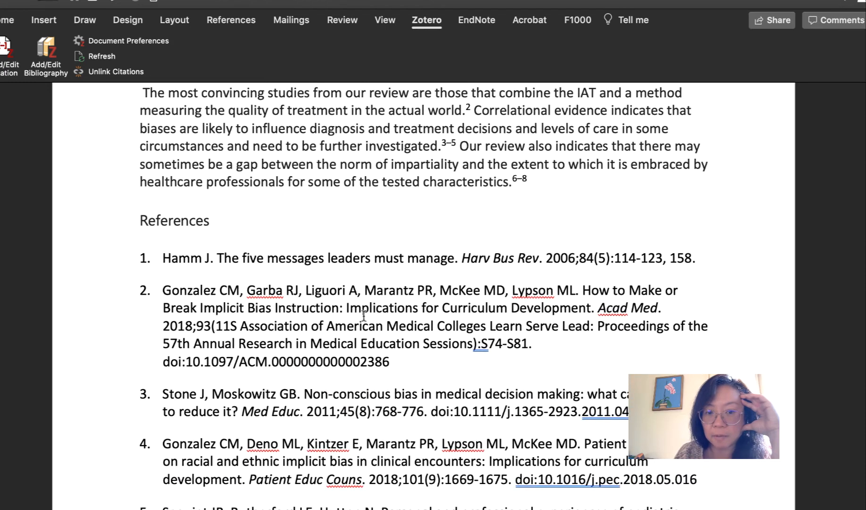
{"action": "scroll", "coordinate": [221, 351], "scroll_direction": "up", "scroll_amount": 11}
{"action": "left_click", "coordinate": [292, 212]}
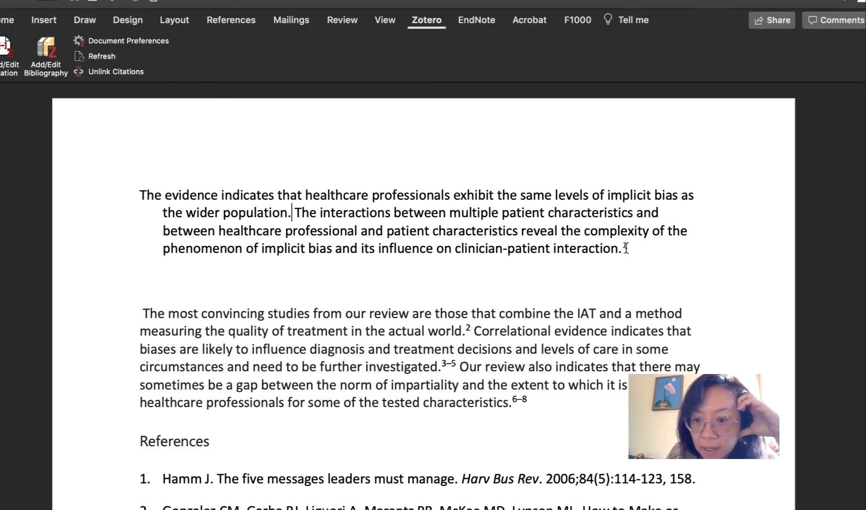
{"action": "left_click", "coordinate": [625, 247]}
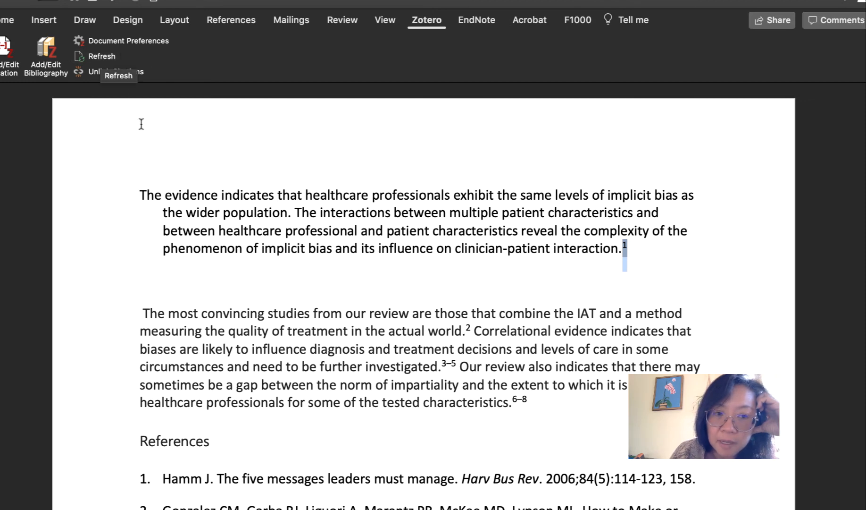
Compare the in-text citation numbers in both paragraphs with the numbered entries under References.
{"action": "scroll", "coordinate": [180, 176], "scroll_direction": "down", "scroll_amount": 1}
{"action": "scroll", "coordinate": [180, 176], "scroll_direction": "down", "scroll_amount": 3}
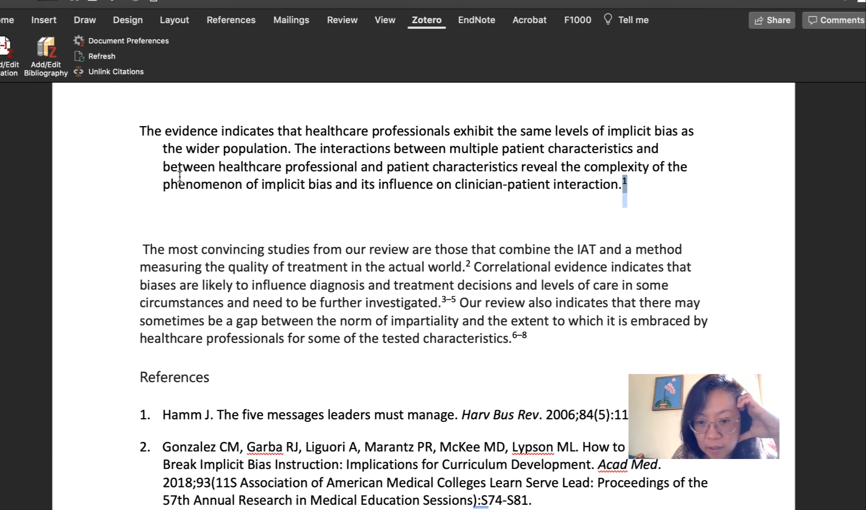
{"action": "scroll", "coordinate": [180, 176], "scroll_direction": "up", "scroll_amount": 4}
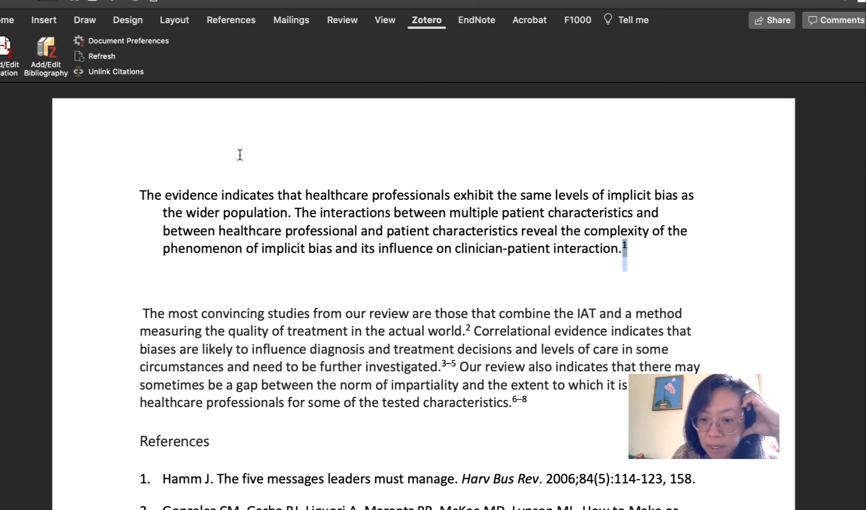
{"action": "scroll", "coordinate": [239, 153], "scroll_direction": "down", "scroll_amount": 3}
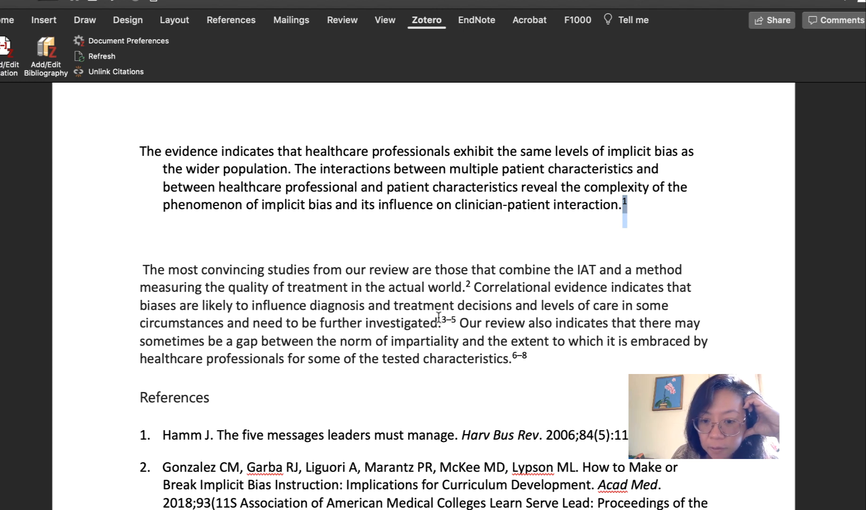
{"action": "scroll", "coordinate": [537, 352], "scroll_direction": "down", "scroll_amount": 1}
{"action": "scroll", "coordinate": [537, 352], "scroll_direction": "down", "scroll_amount": 2}
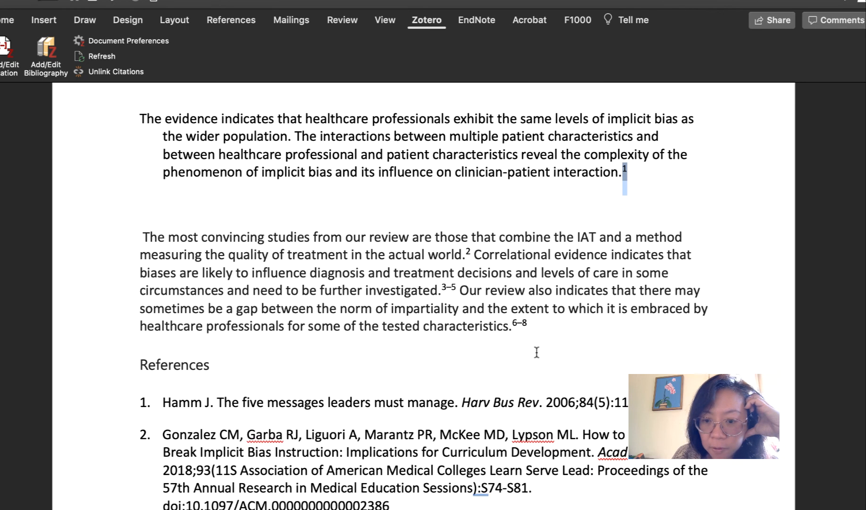
{"action": "scroll", "coordinate": [537, 353], "scroll_direction": "down", "scroll_amount": 1}
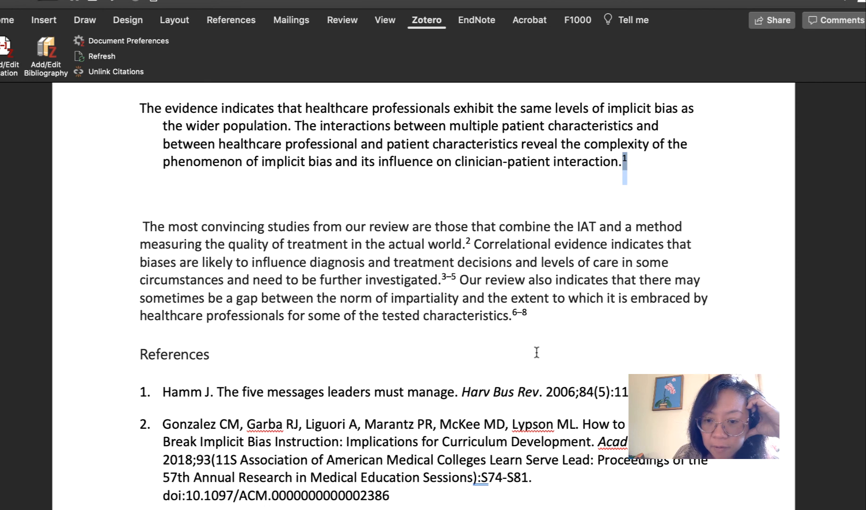
{"action": "scroll", "coordinate": [549, 322], "scroll_direction": "down", "scroll_amount": 6}
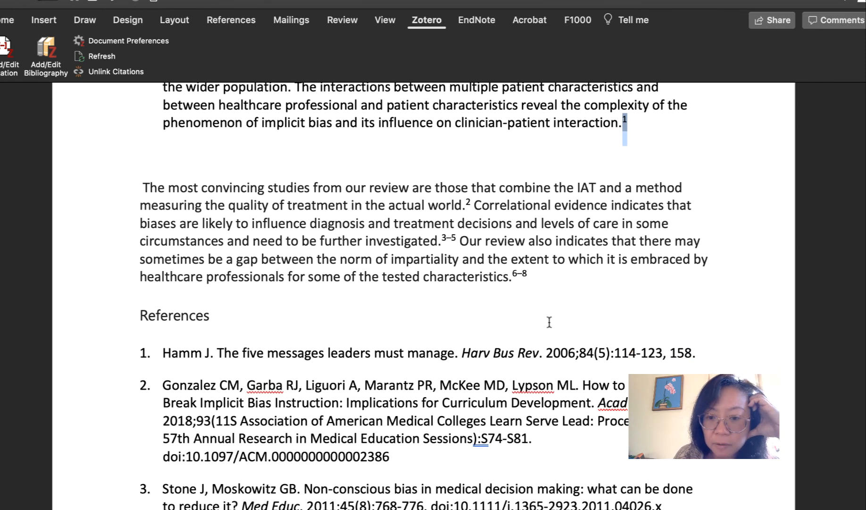
{"action": "scroll", "coordinate": [549, 321], "scroll_direction": "down", "scroll_amount": 5}
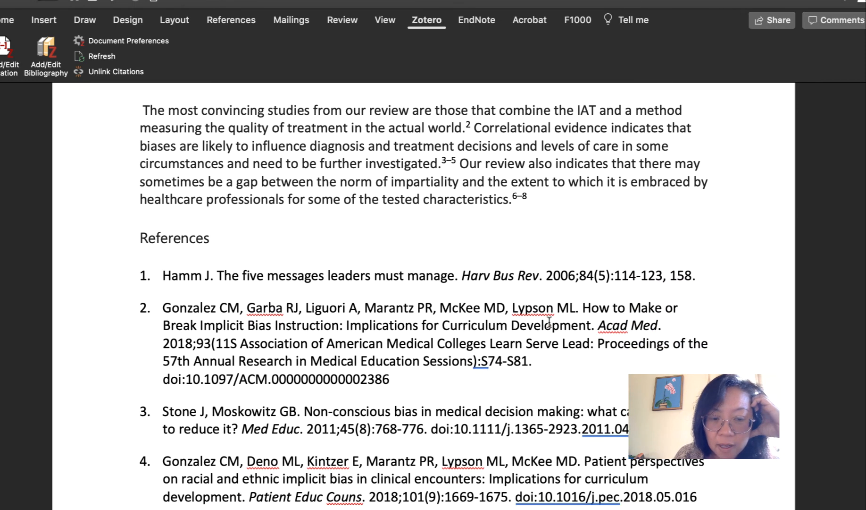
{"action": "scroll", "coordinate": [549, 321], "scroll_direction": "down", "scroll_amount": 15}
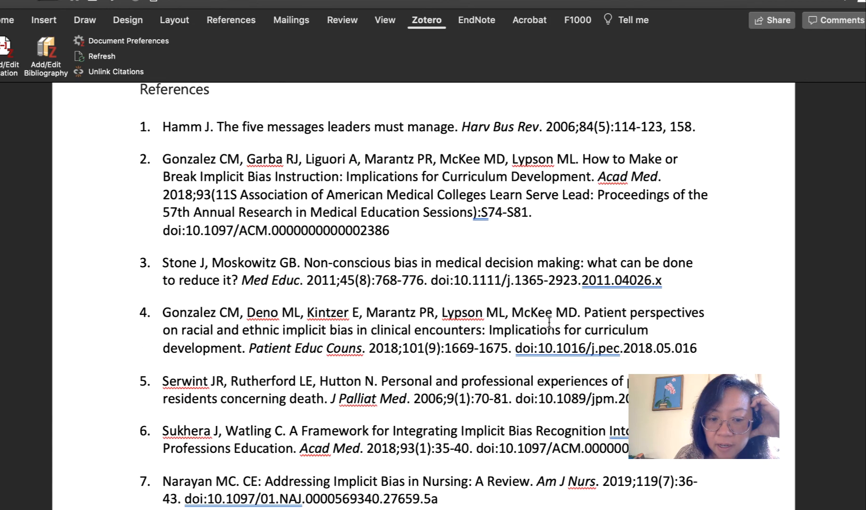
{"action": "scroll", "coordinate": [549, 322], "scroll_direction": "up", "scroll_amount": 20}
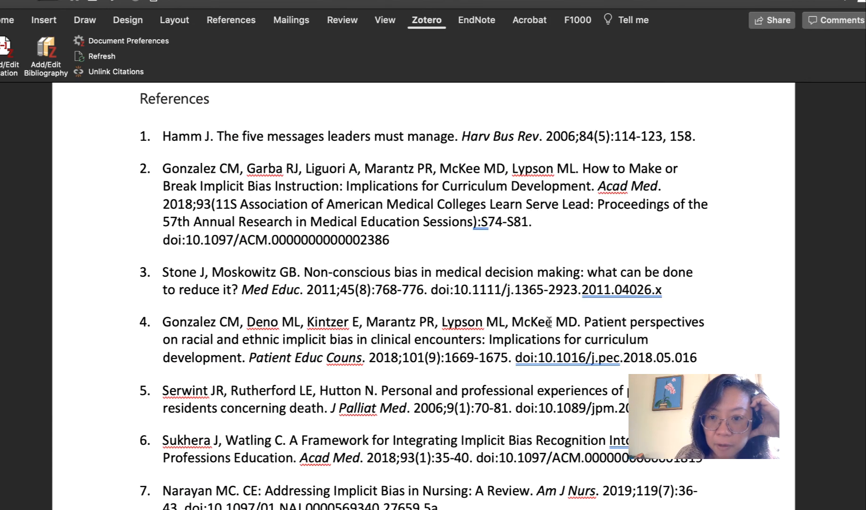
{"action": "scroll", "coordinate": [549, 321], "scroll_direction": "up", "scroll_amount": 12}
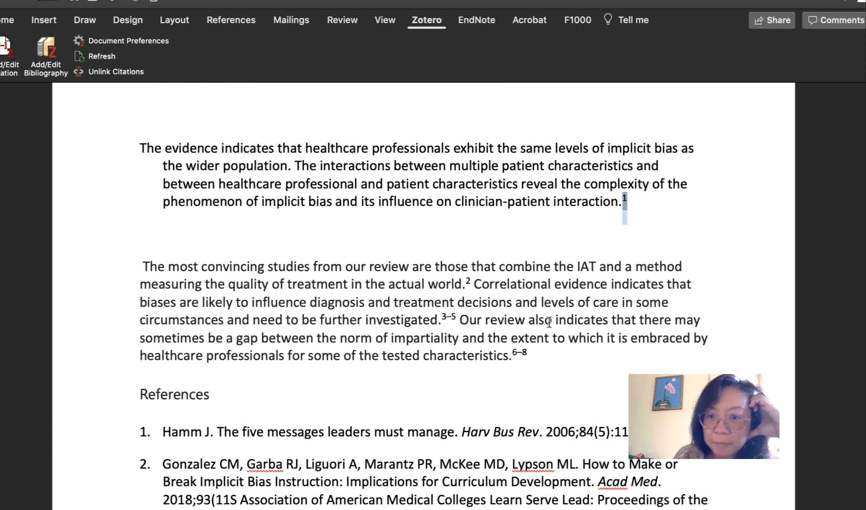
{"action": "mouse_move", "coordinate": [503, 1]}
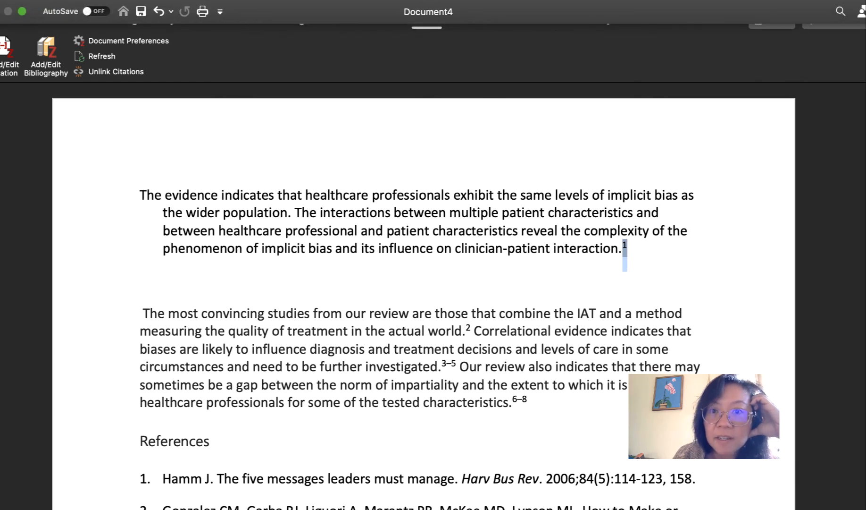
{"action": "left_click", "coordinate": [417, 1]}
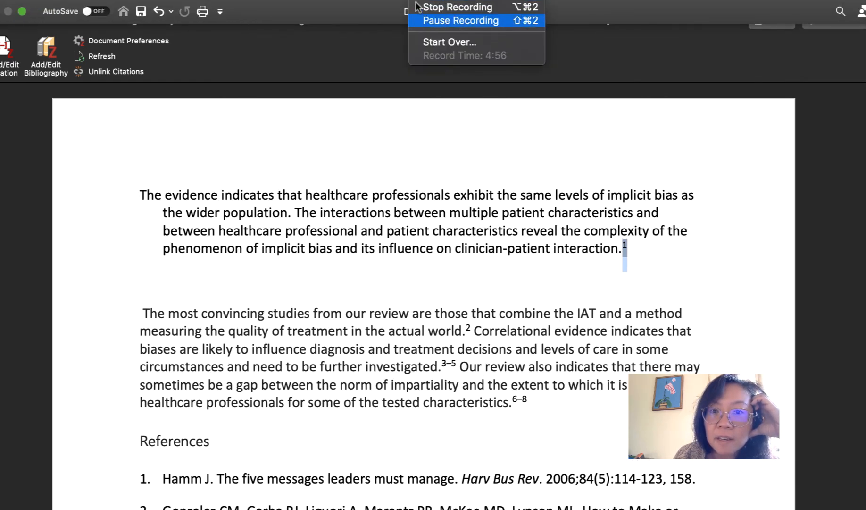